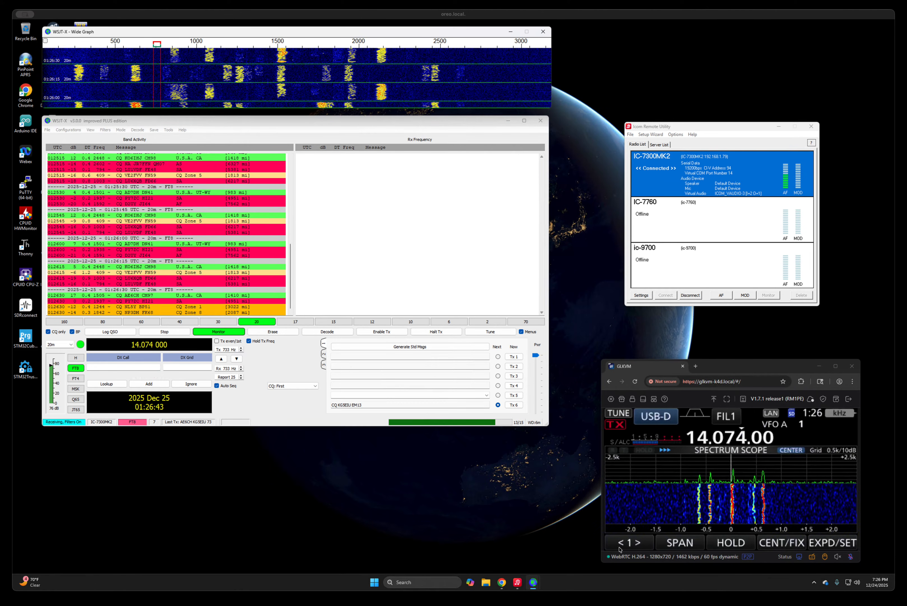
pyautogui.moveTo(740, 367); pyautogui.dragTo(742, 365)
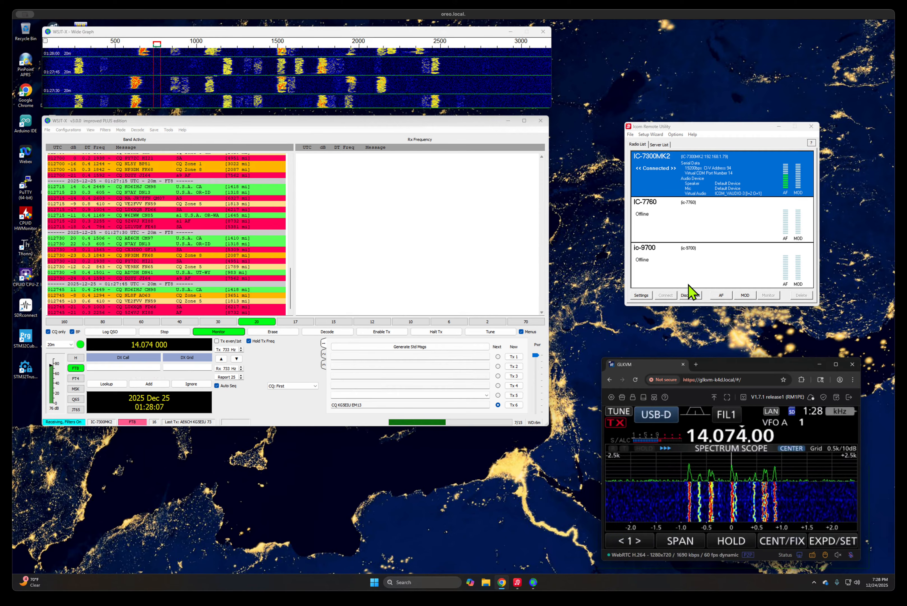
pyautogui.moveTo(719, 133); pyautogui.dragTo(717, 126)
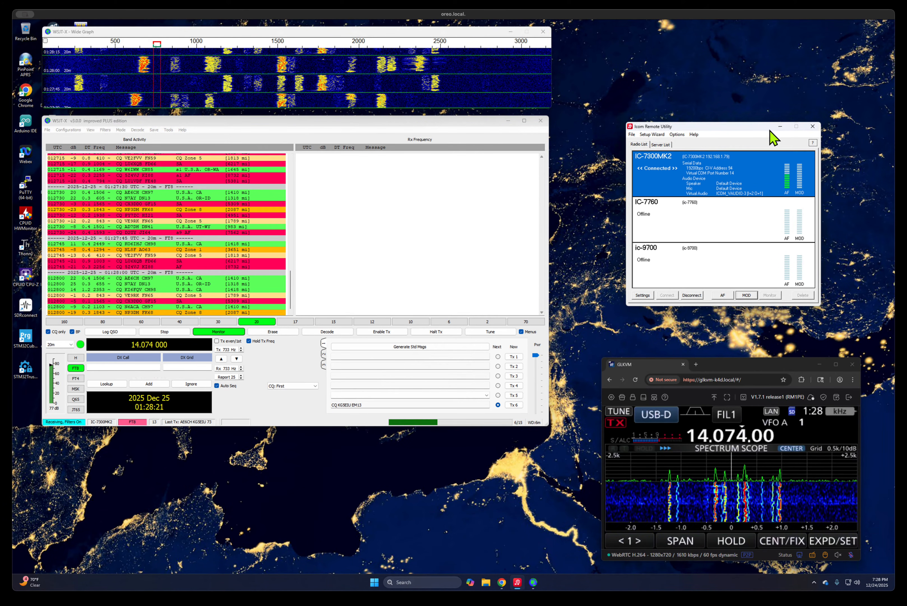
pyautogui.click(734, 128)
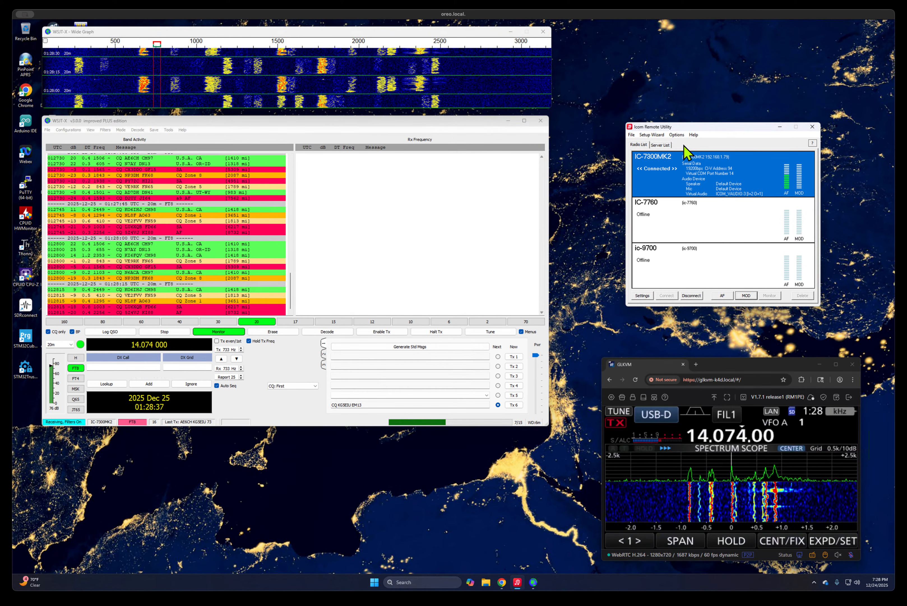
# Review the server properties of the IC-7300MK2 in the server list, closing them without changes
pyautogui.click(665, 145)
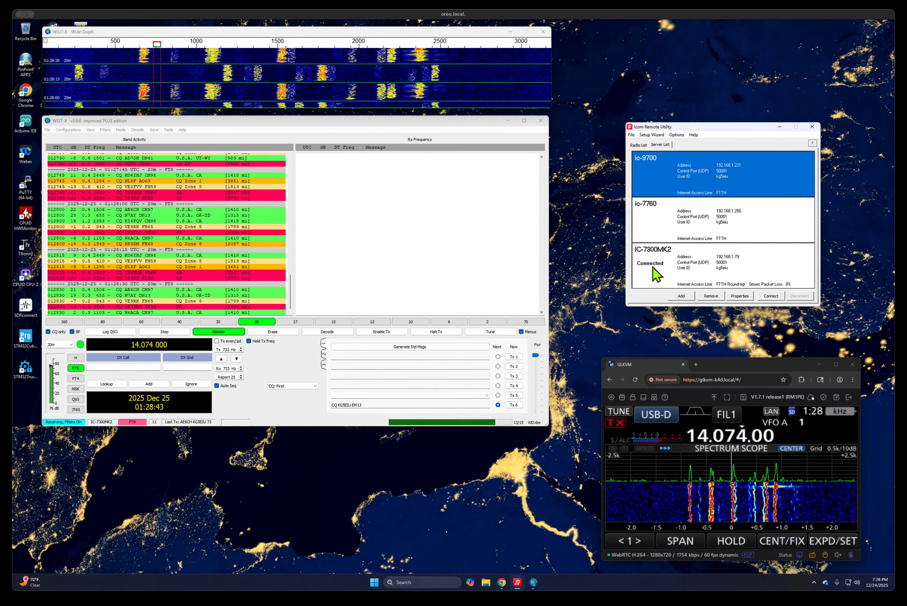
pyautogui.click(680, 270)
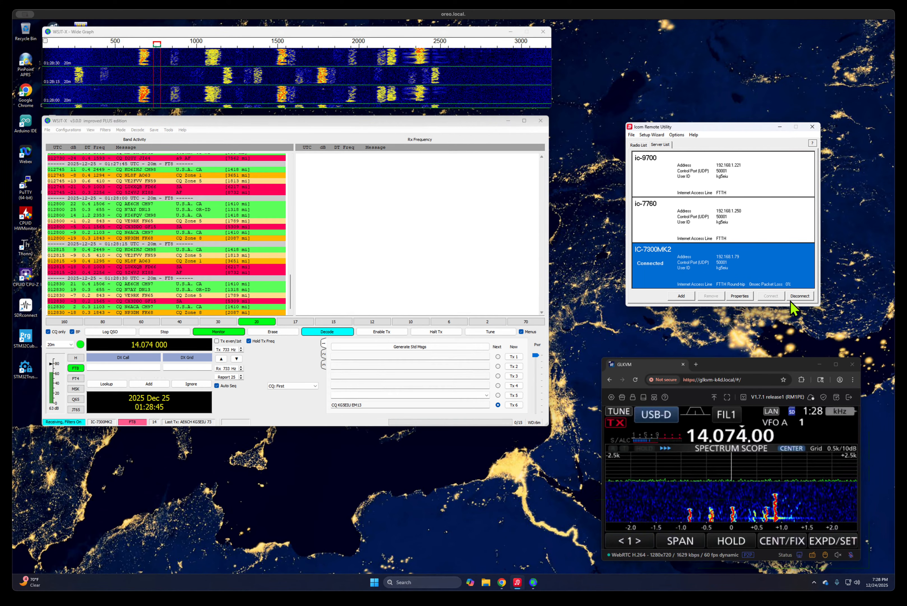
pyautogui.click(740, 295)
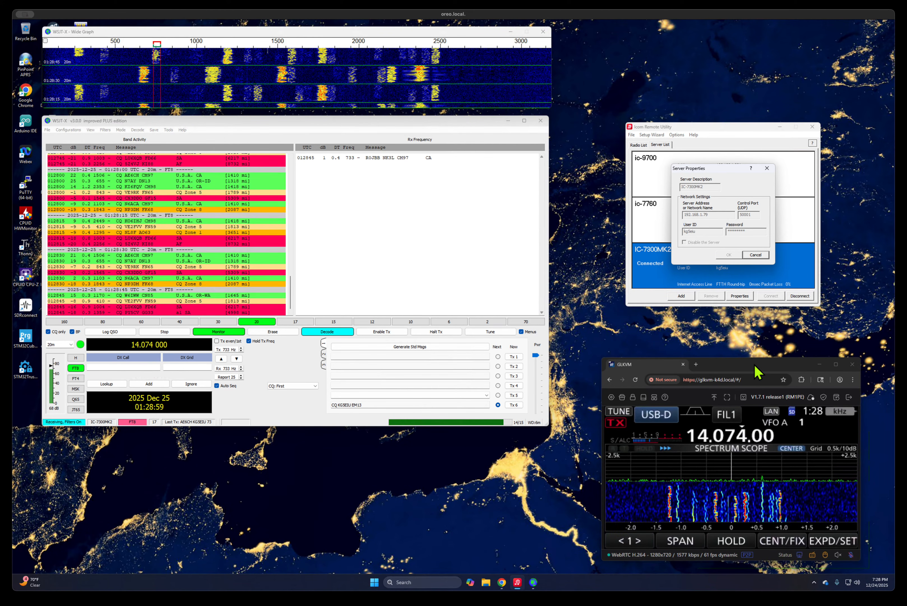
pyautogui.moveTo(748, 364); pyautogui.dragTo(748, 359)
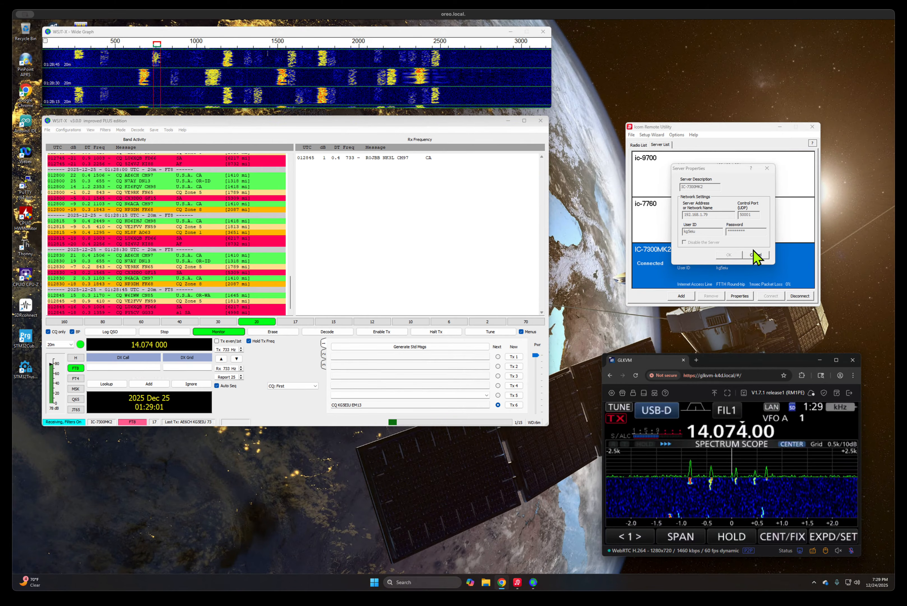
pyautogui.click(756, 255)
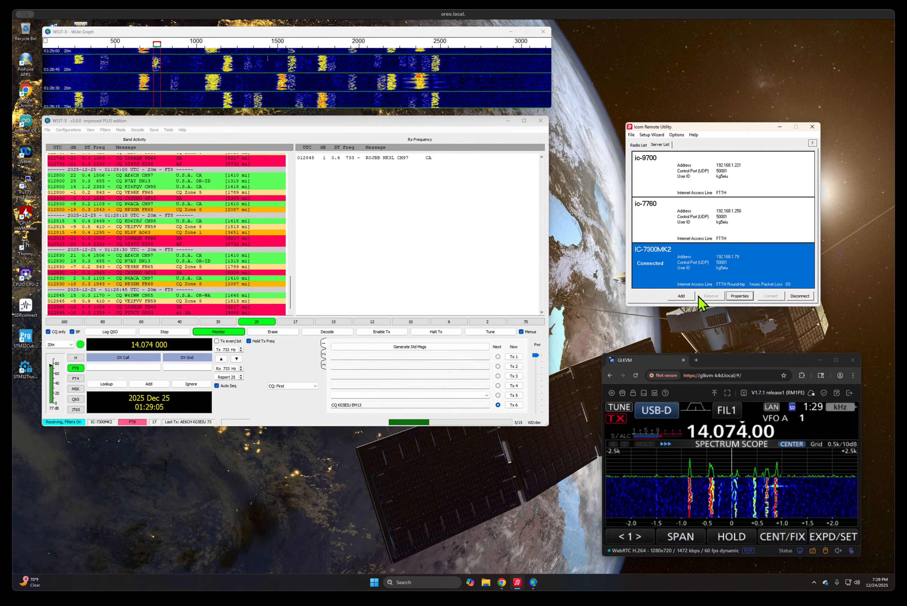
# Return to the radio list and review the IC-7300MK2's network and device settings, closing them without changes
pyautogui.click(637, 145)
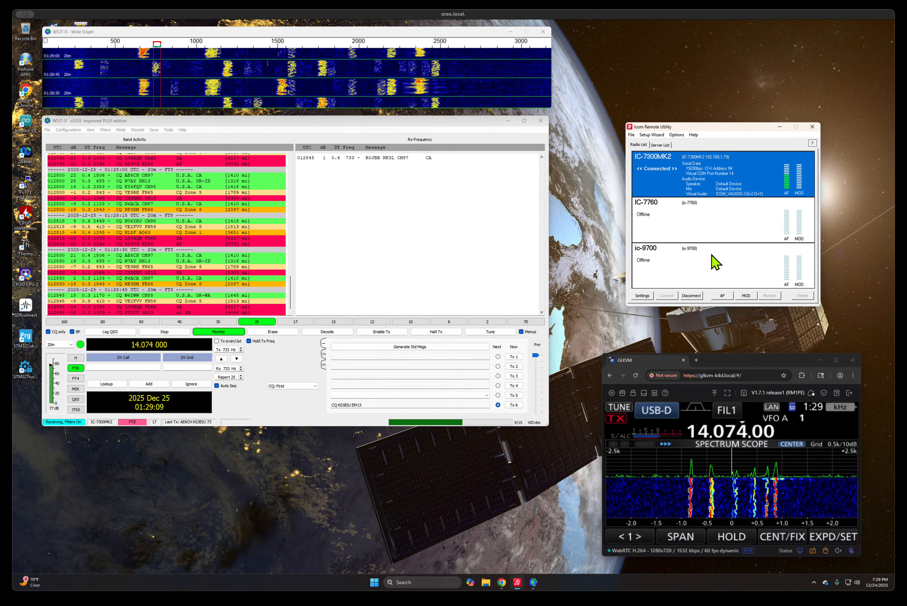
pyautogui.click(642, 295)
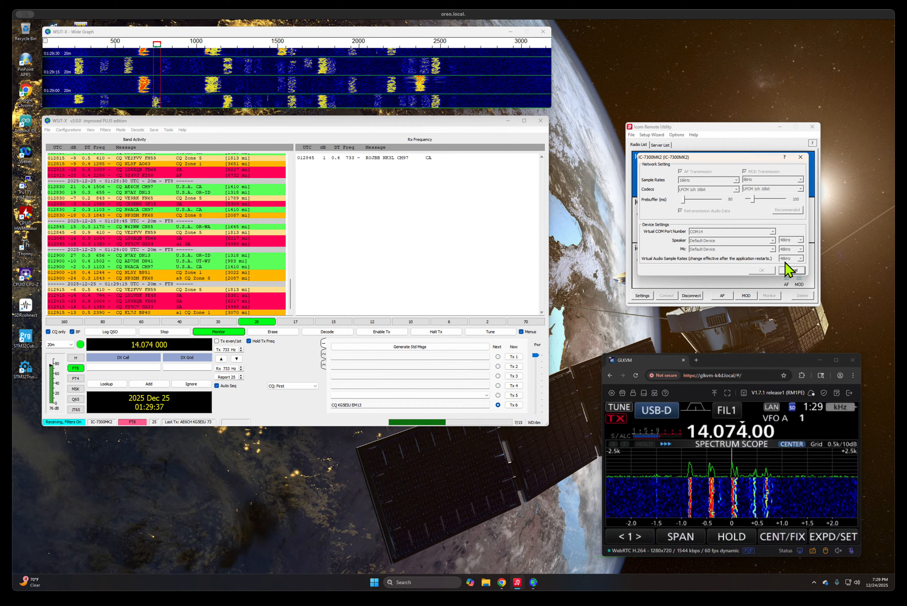
pyautogui.click(792, 270)
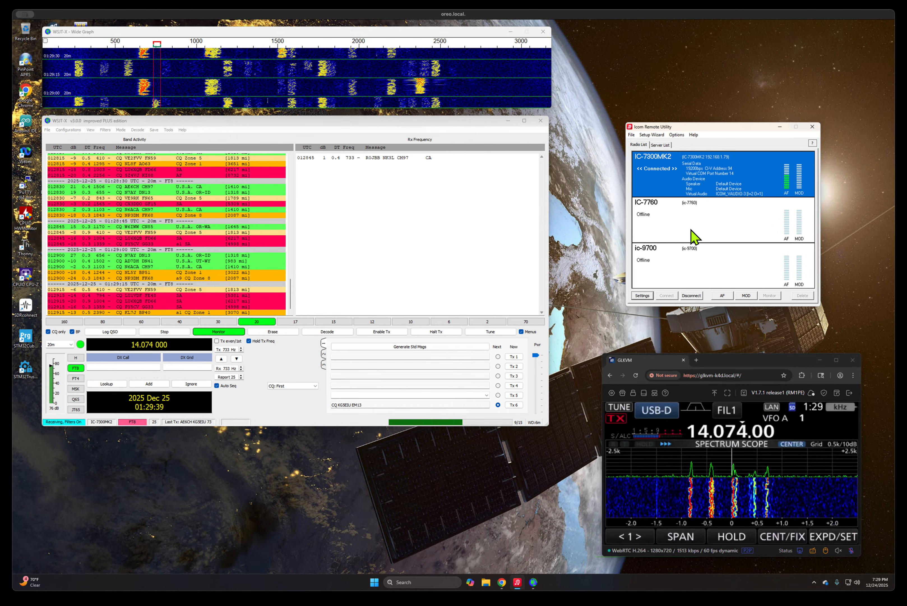
# Inspect the IC-7300MK2's modulation source and volume settings, then close them
pyautogui.click(746, 295)
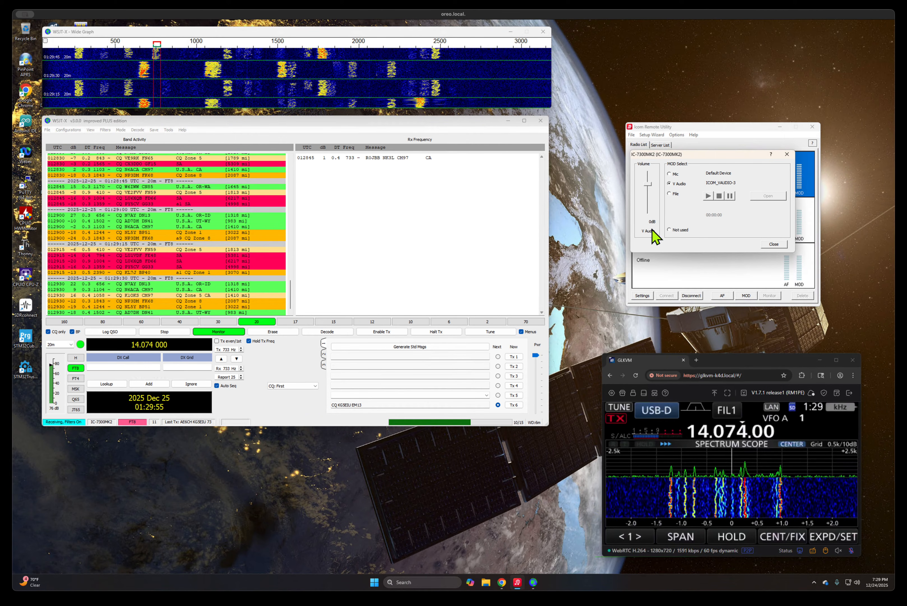
pyautogui.click(773, 245)
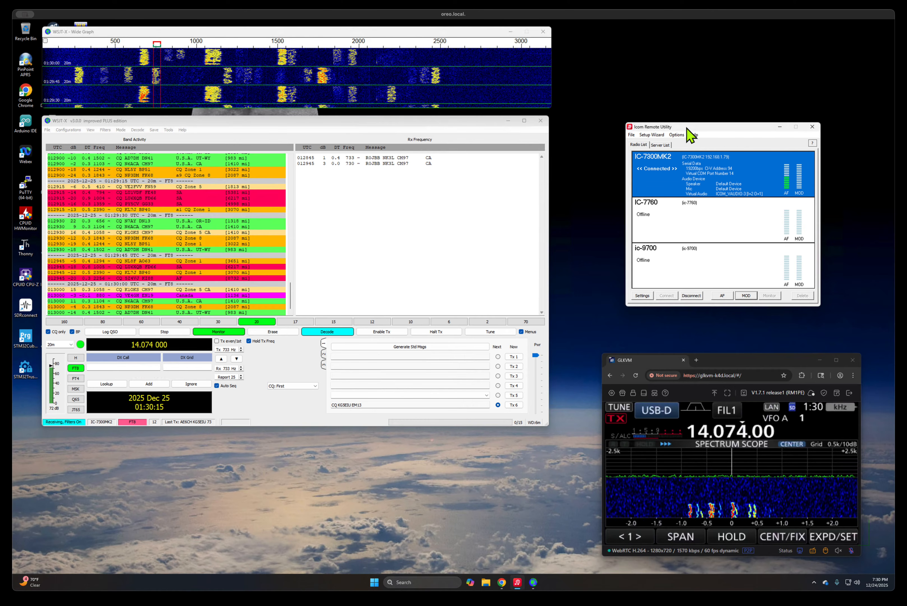
pyautogui.moveTo(724, 125); pyautogui.dragTo(725, 126)
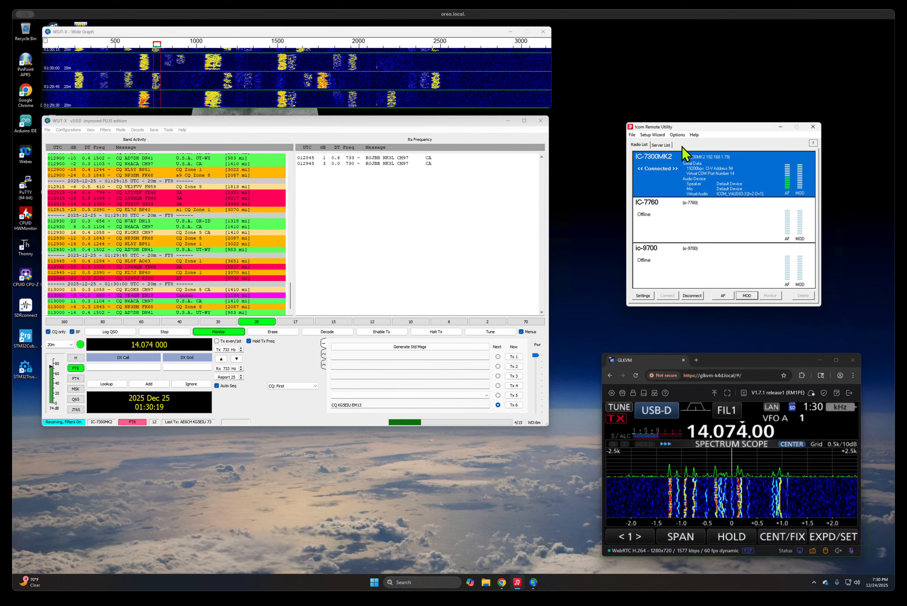
# Switch to WSJT-X and select Icom IC-7300 as the rig in its radio settings
pyautogui.click(46, 131)
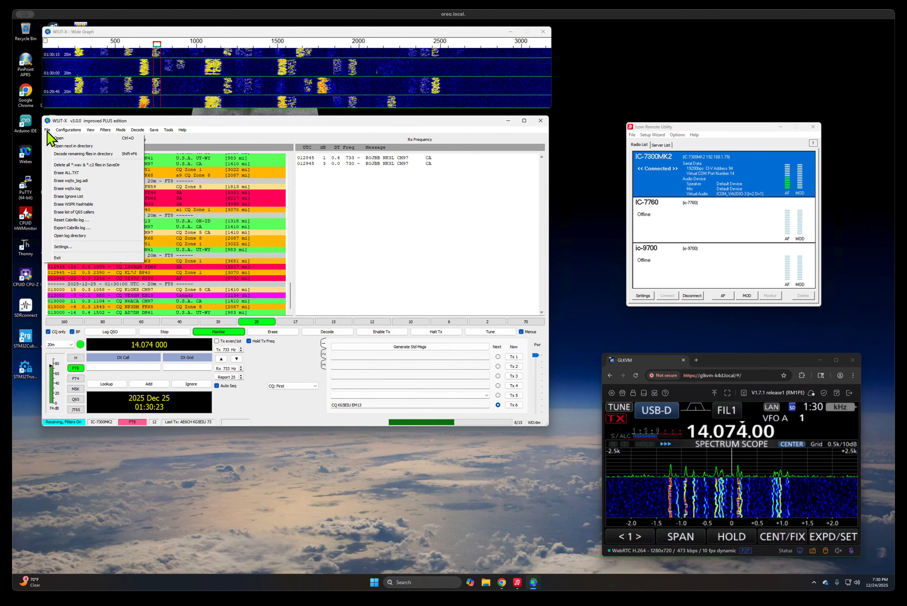
pyautogui.click(81, 247)
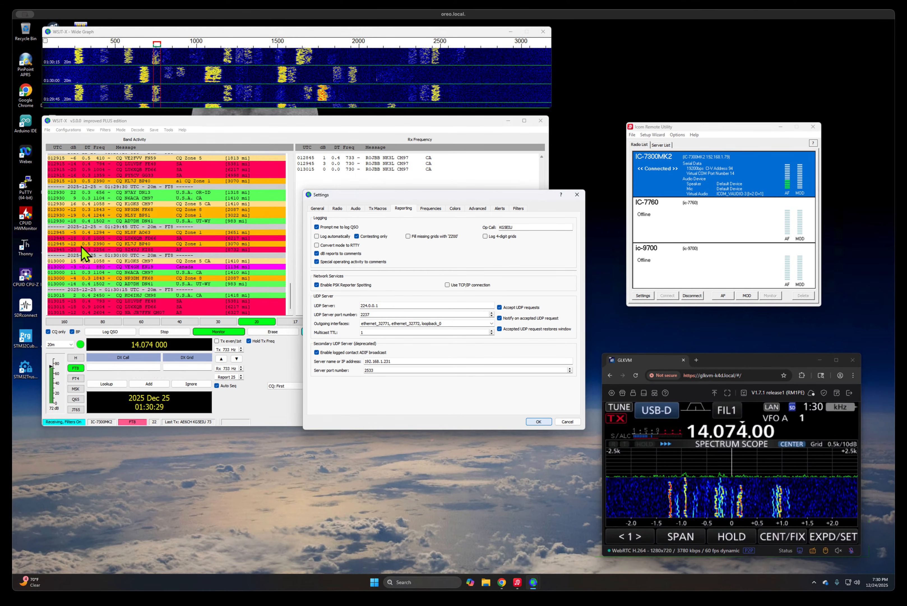
pyautogui.click(339, 211)
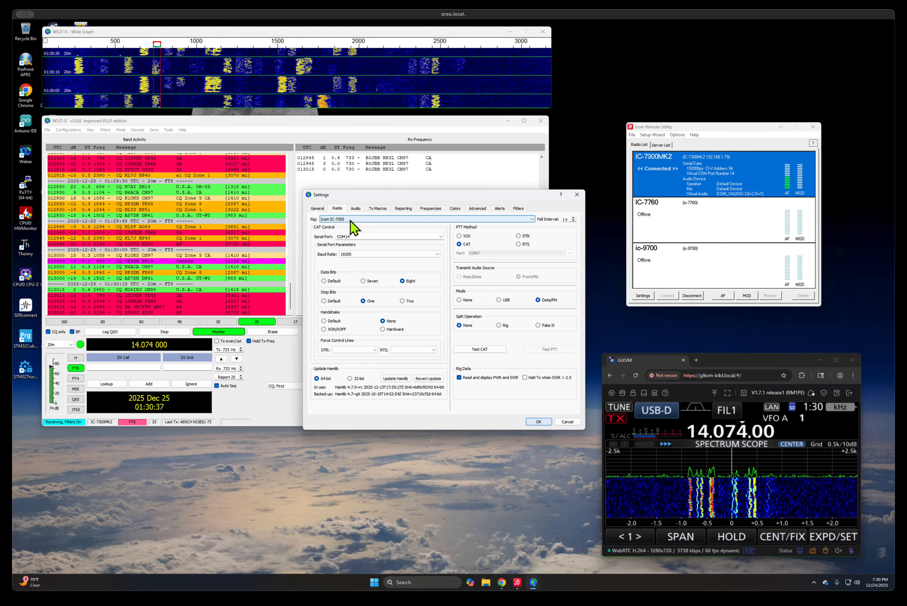
pyautogui.click(361, 219)
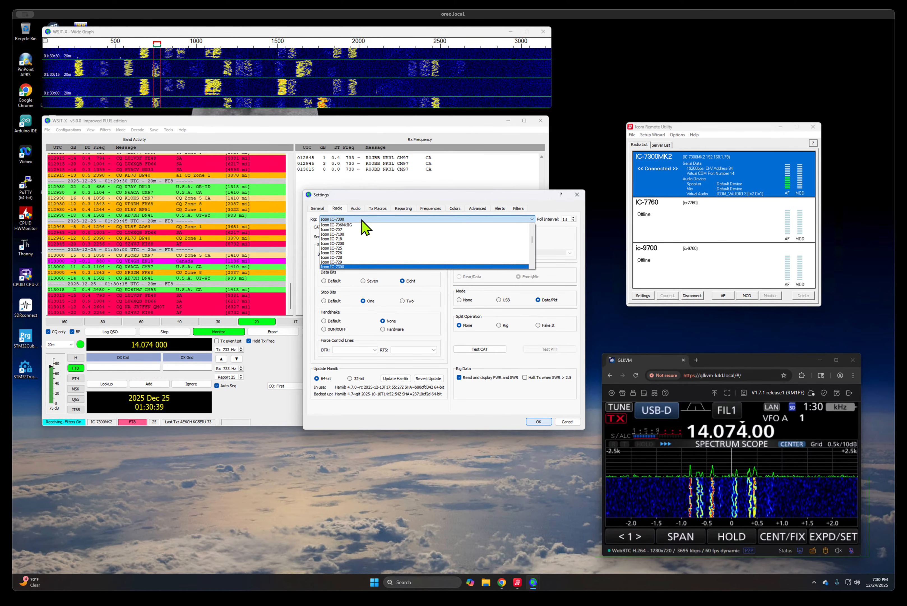
pyautogui.scroll(-1, 377, 252)
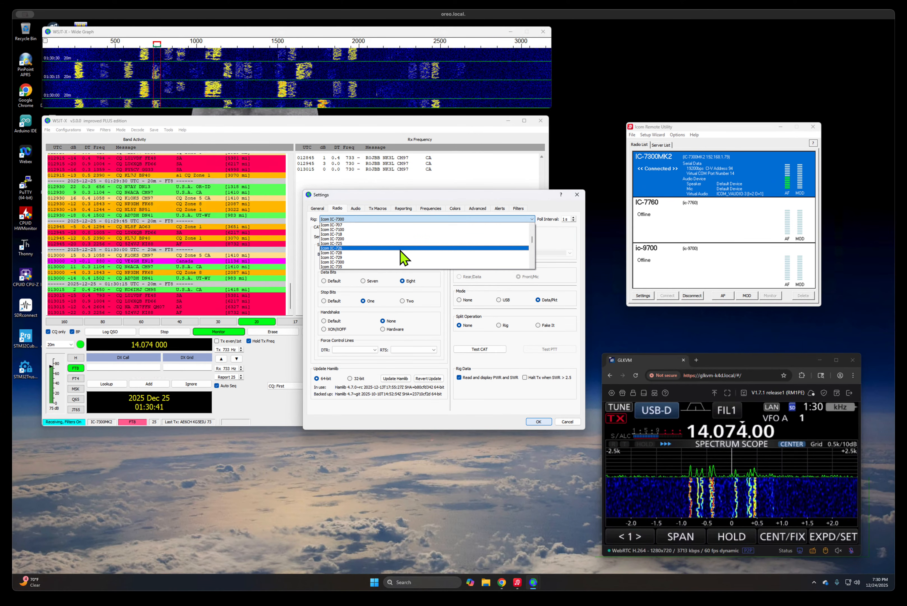
pyautogui.click(436, 262)
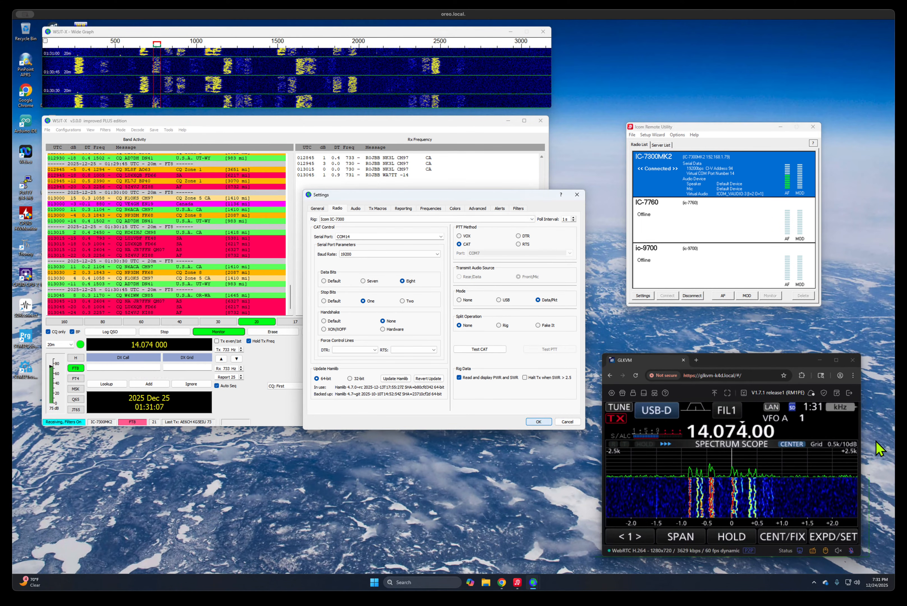
pyautogui.moveTo(729, 363); pyautogui.dragTo(731, 355)
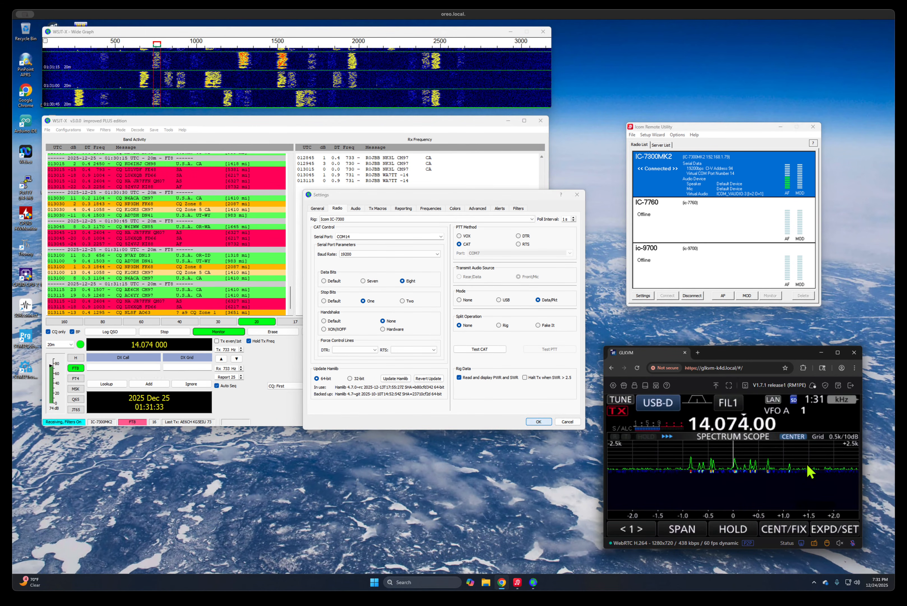
pyautogui.click(402, 208)
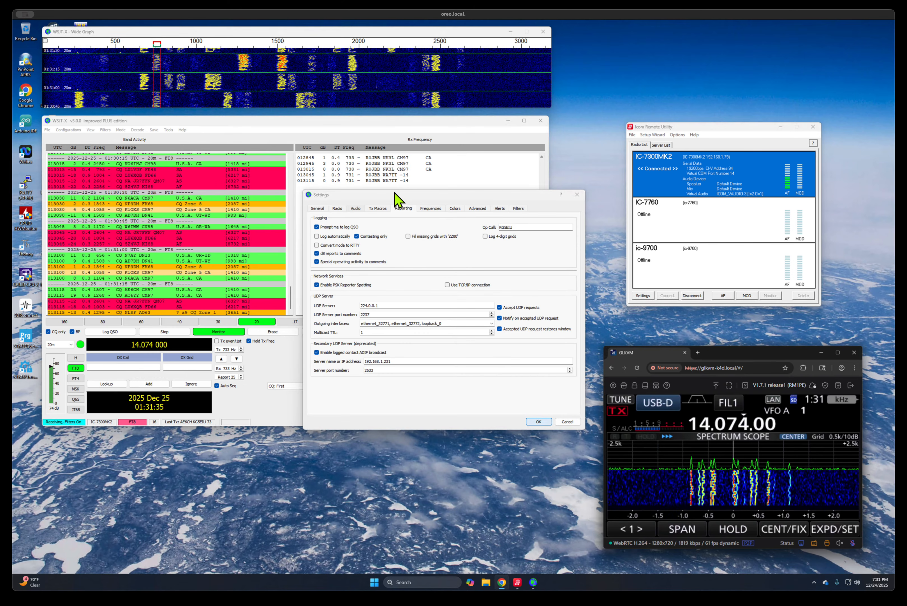
pyautogui.click(430, 208)
pyautogui.moveTo(394, 194); pyautogui.dragTo(384, 193)
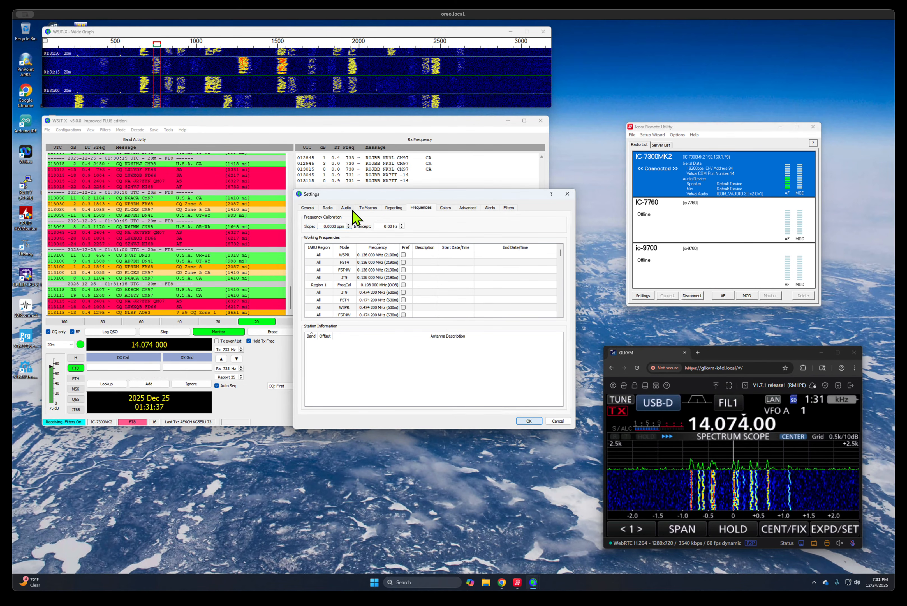
pyautogui.click(342, 208)
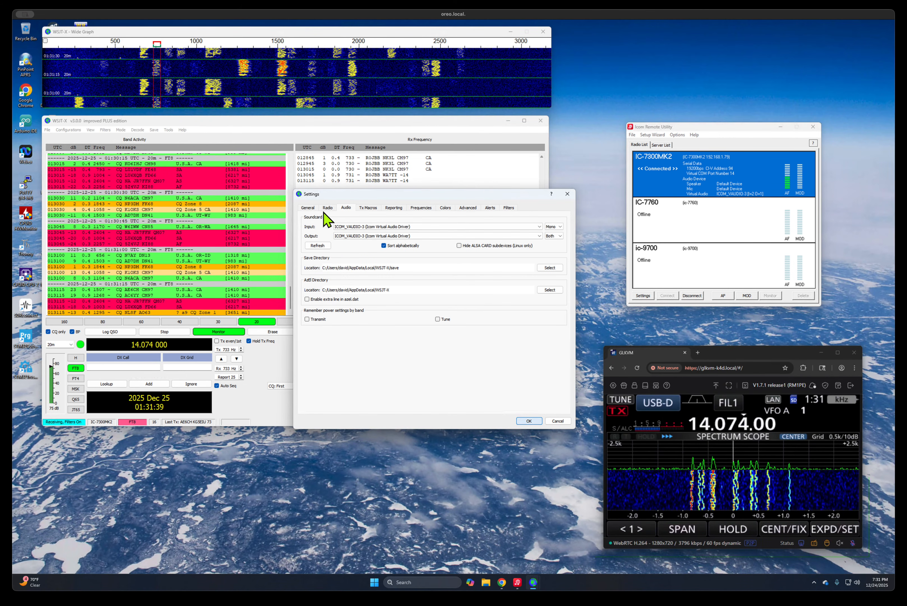
# Set the CAT control baud rate to 19200 in the radio settings
pyautogui.click(326, 208)
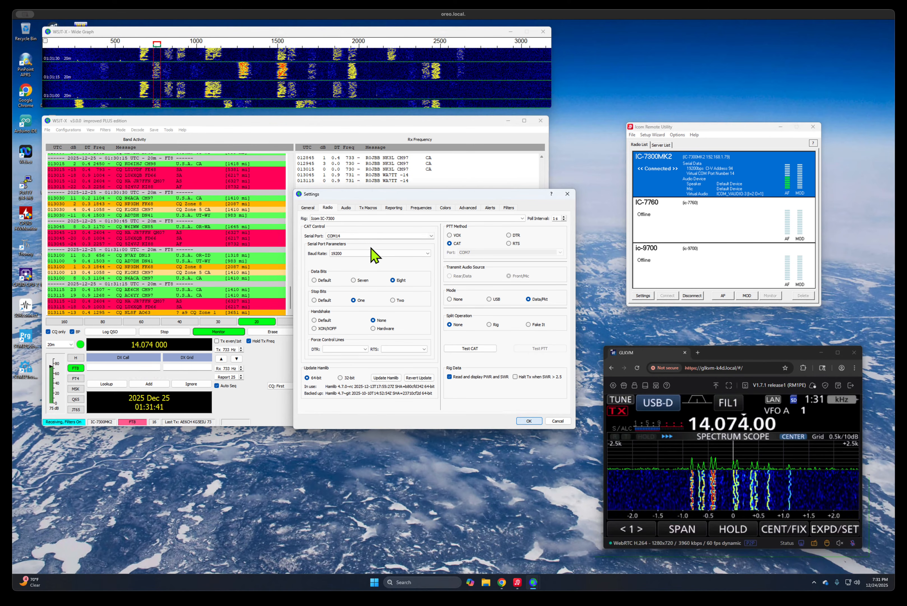
pyautogui.scroll(-1, 375, 254)
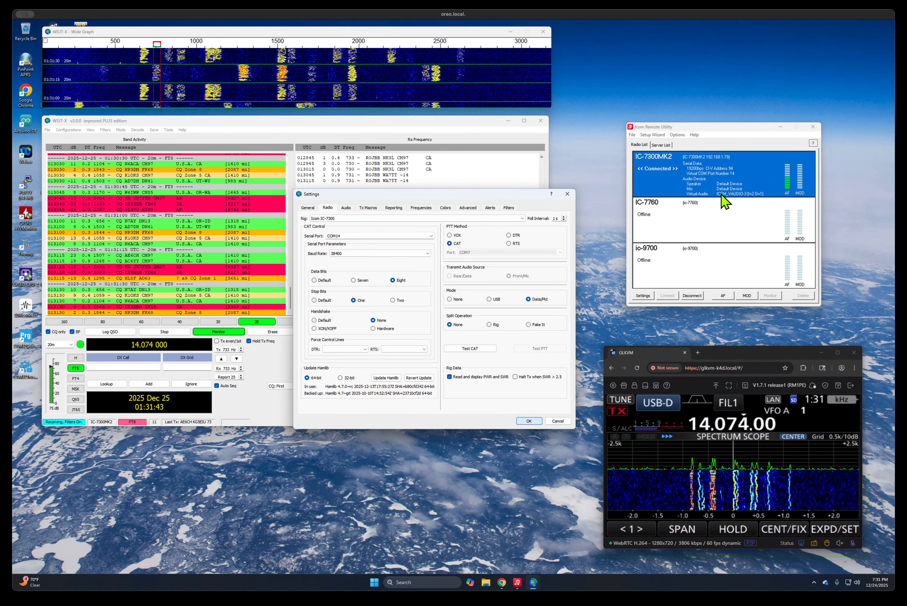
pyautogui.click(729, 129)
pyautogui.moveTo(729, 130); pyautogui.dragTo(728, 131)
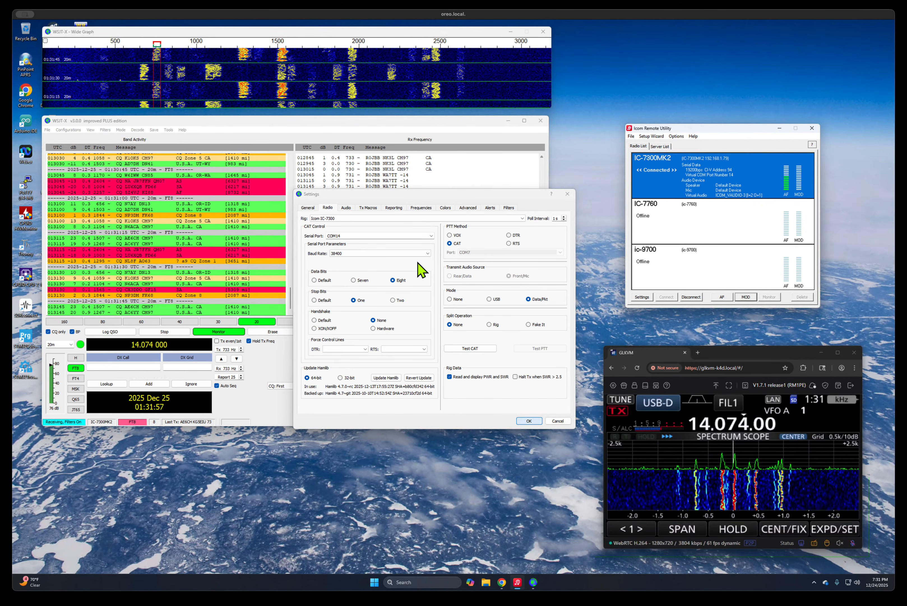
pyautogui.click(428, 254)
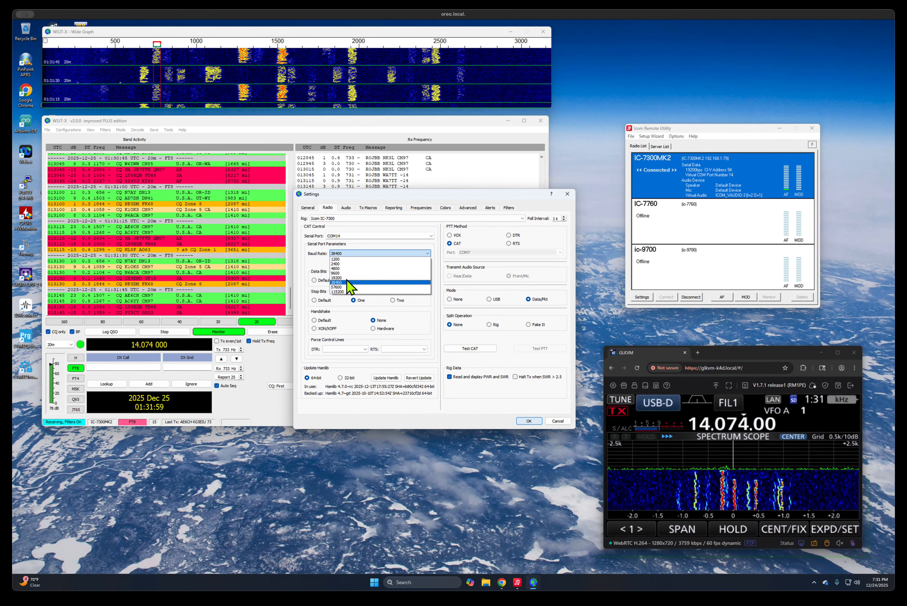
pyautogui.click(349, 277)
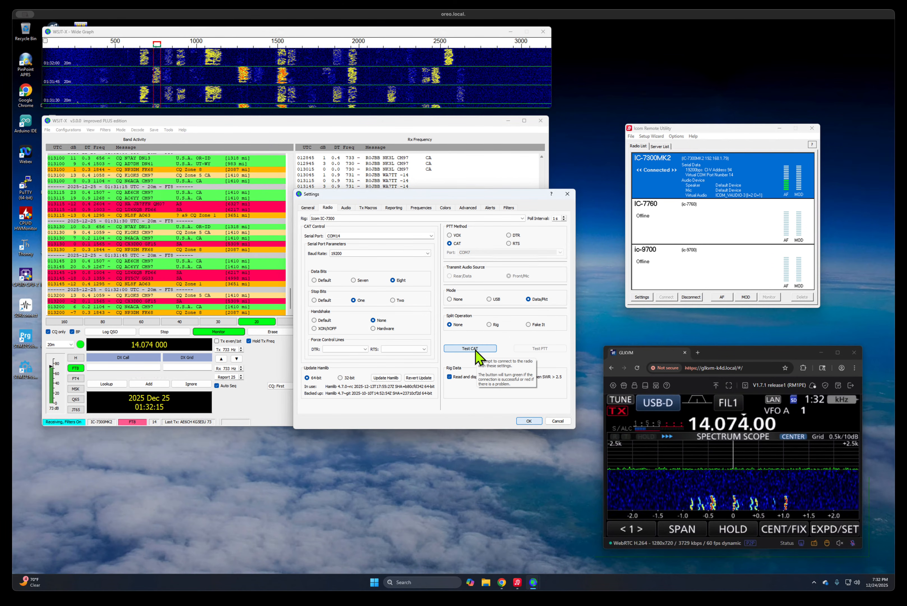
# Test the CAT connection to the radio and the PTT keying with the configured settings
pyautogui.click(476, 350)
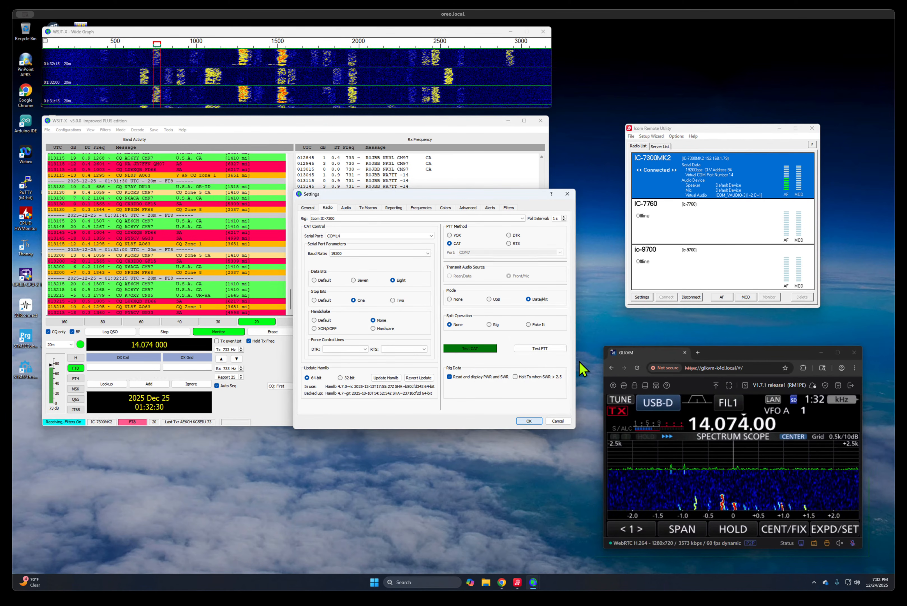
pyautogui.click(542, 349)
pyautogui.click(542, 349)
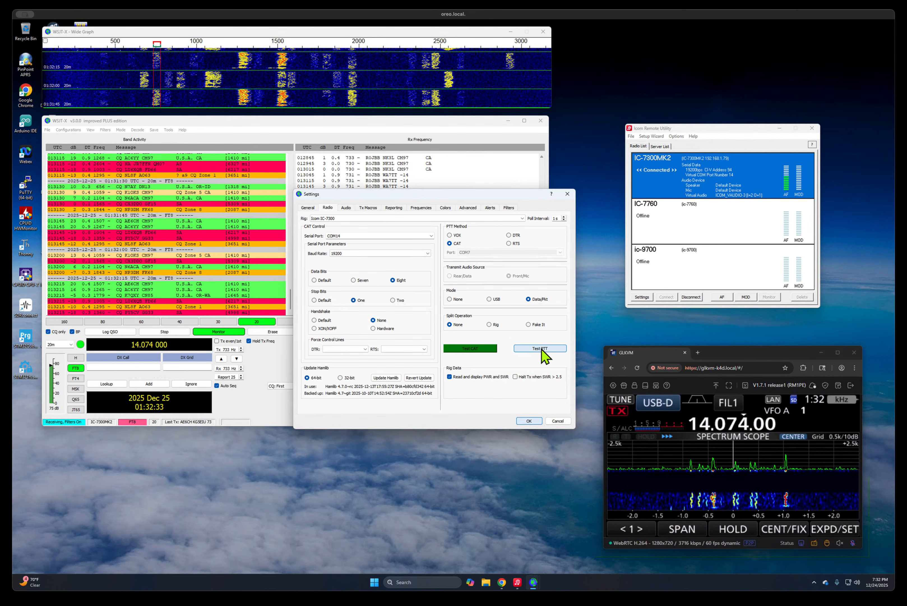
pyautogui.scroll(2, 380, 253)
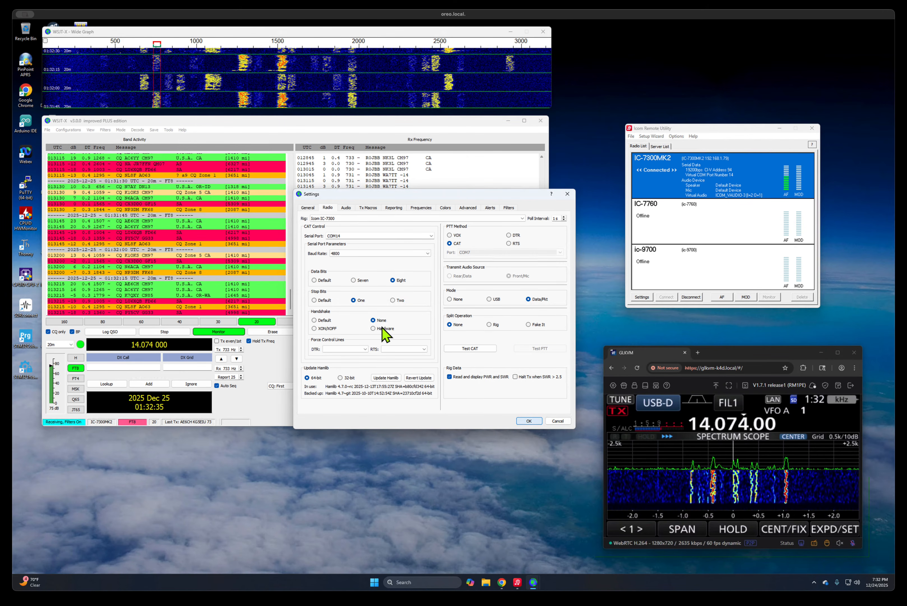
# Select ICOM_VAUDIO-3 (Icom Virtual Audio Driver) as the soundcard input in the audio settings
pyautogui.click(348, 208)
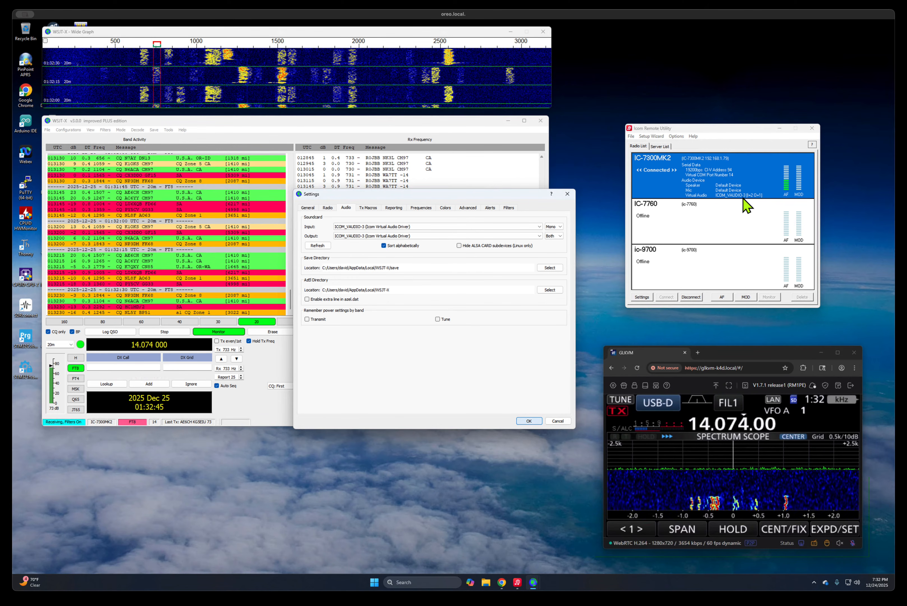
pyautogui.click(540, 227)
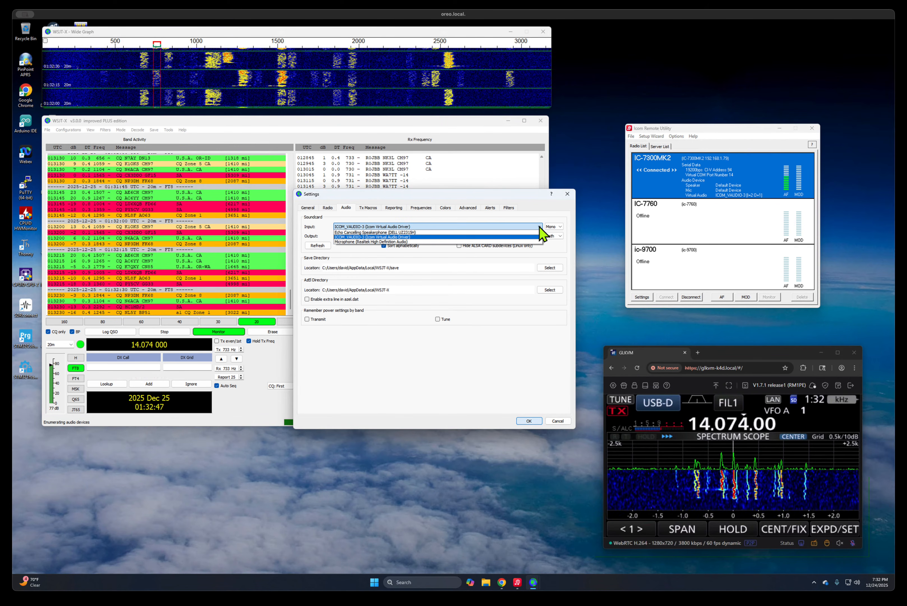
pyautogui.click(436, 237)
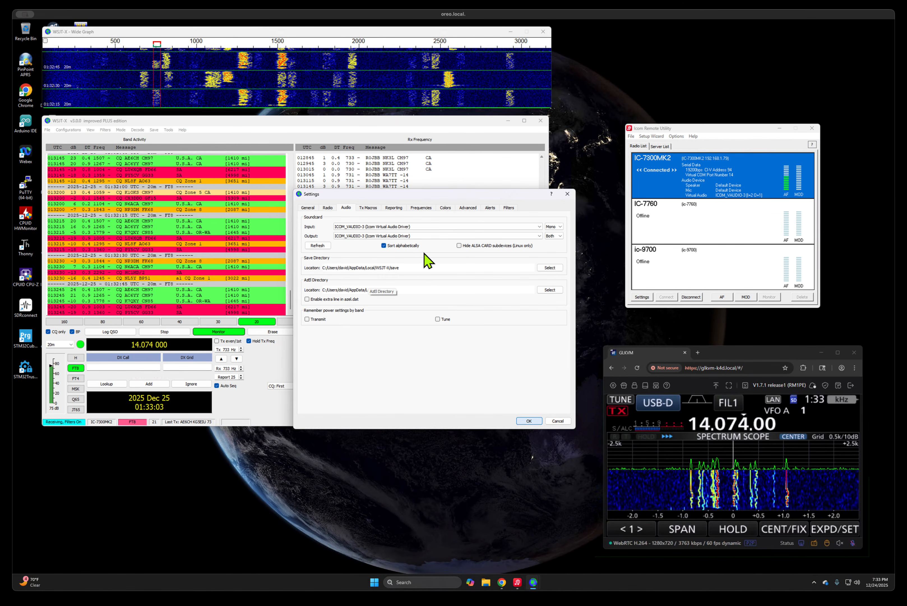
# Review the reporting and network service settings, then close the settings dialog
pyautogui.click(396, 208)
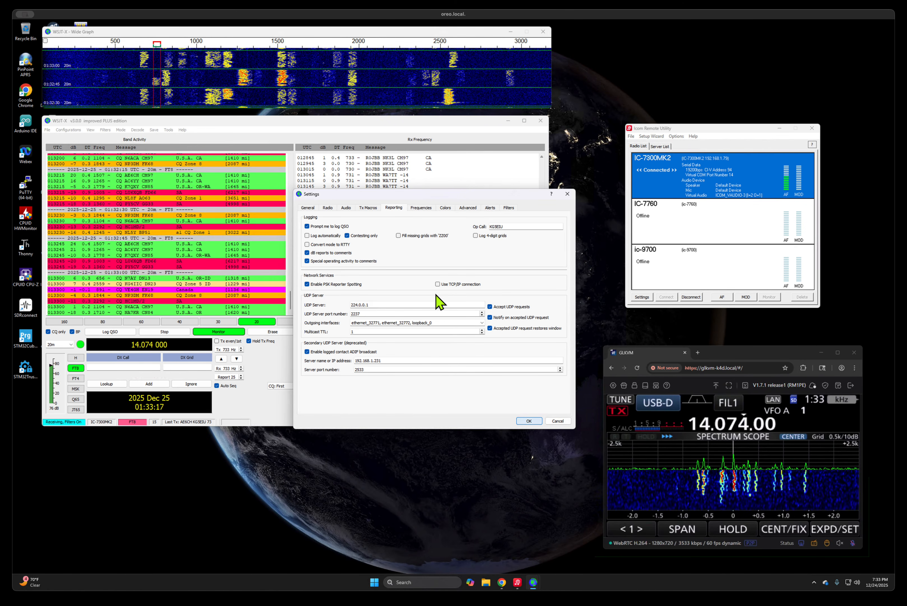
pyautogui.click(567, 194)
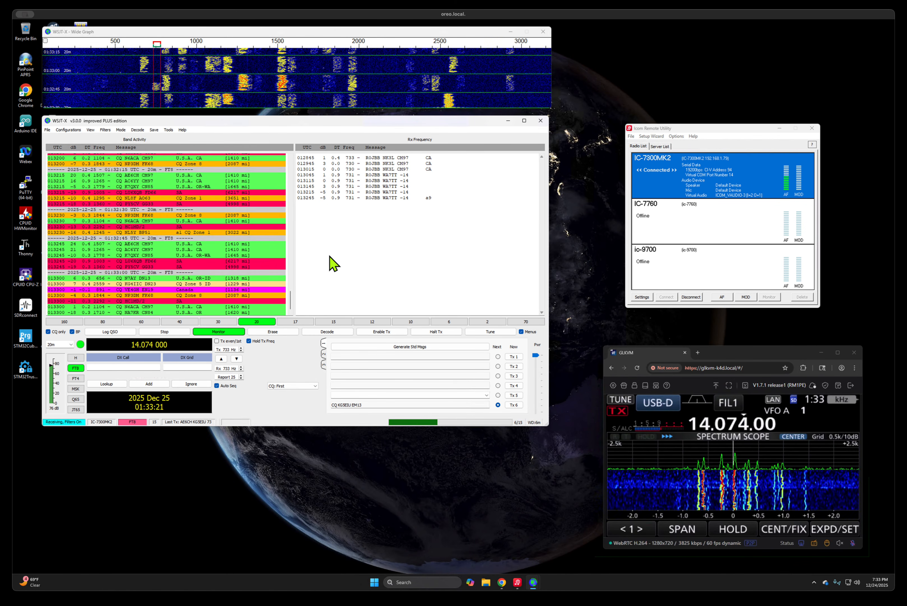
# Erase the decoded messages from both the Band Activity and Rx Frequency lists
pyautogui.click(287, 333)
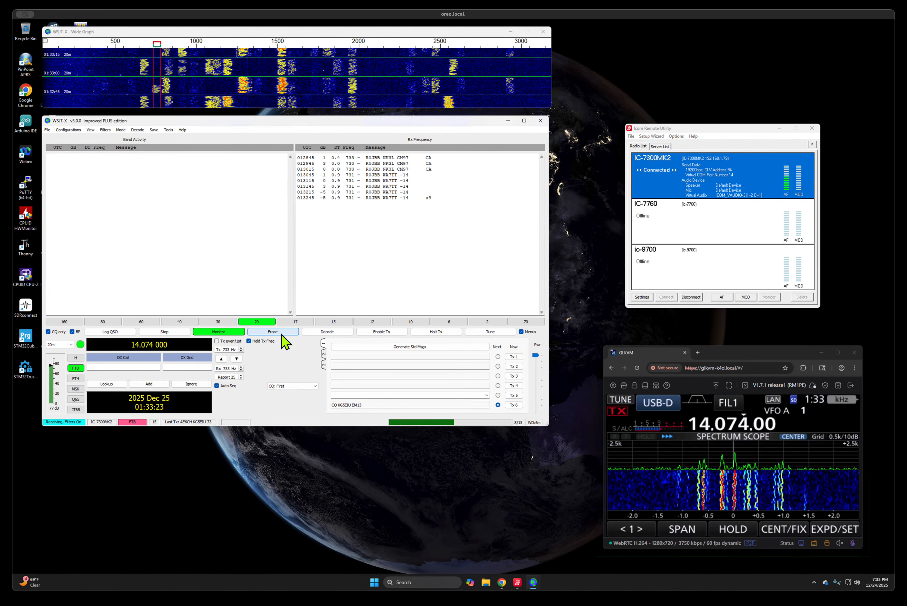
pyautogui.click(288, 333)
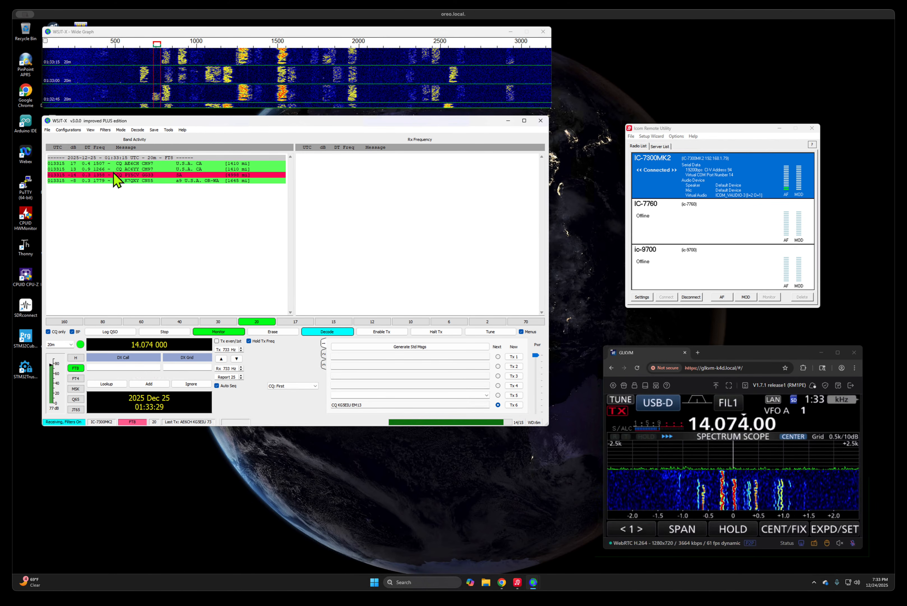
# Answer the decoded CQ call from grid CM97 at 1507 Hz and log the completed FT8 contact
pyautogui.doubleClick(138, 164)
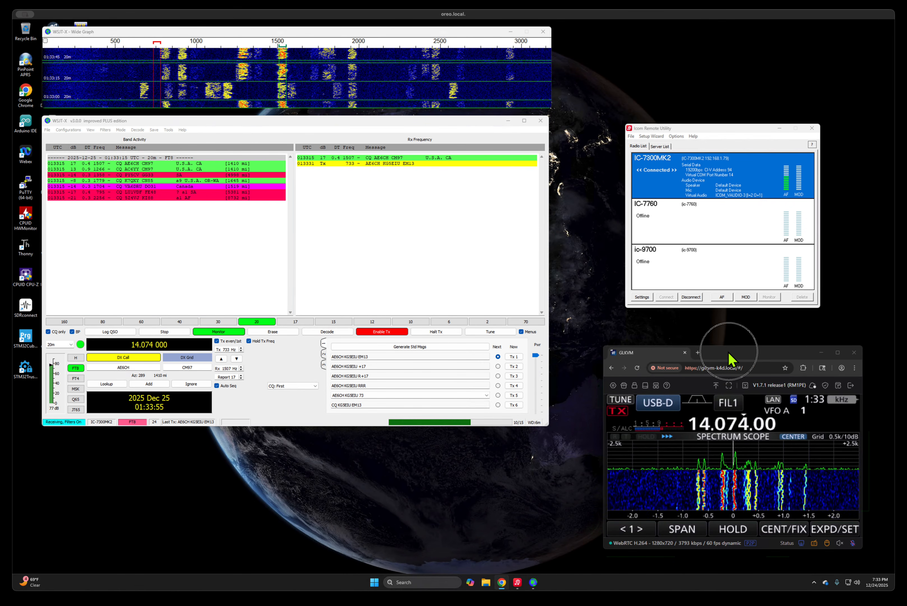
pyautogui.moveTo(729, 354); pyautogui.dragTo(729, 353)
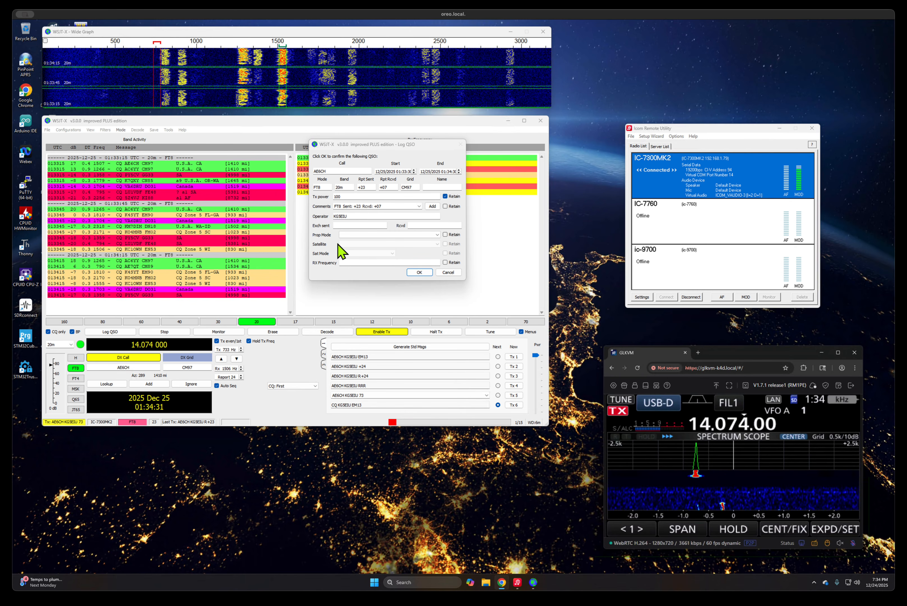
pyautogui.click(420, 272)
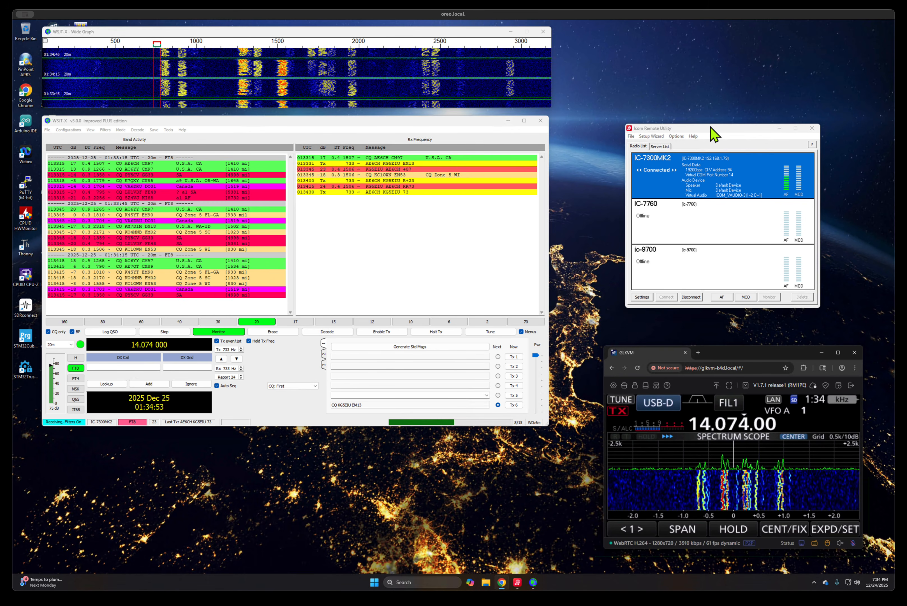
# Switch to Icom Remote Utility and check its version information, closing the information dialog when done
pyautogui.click(697, 136)
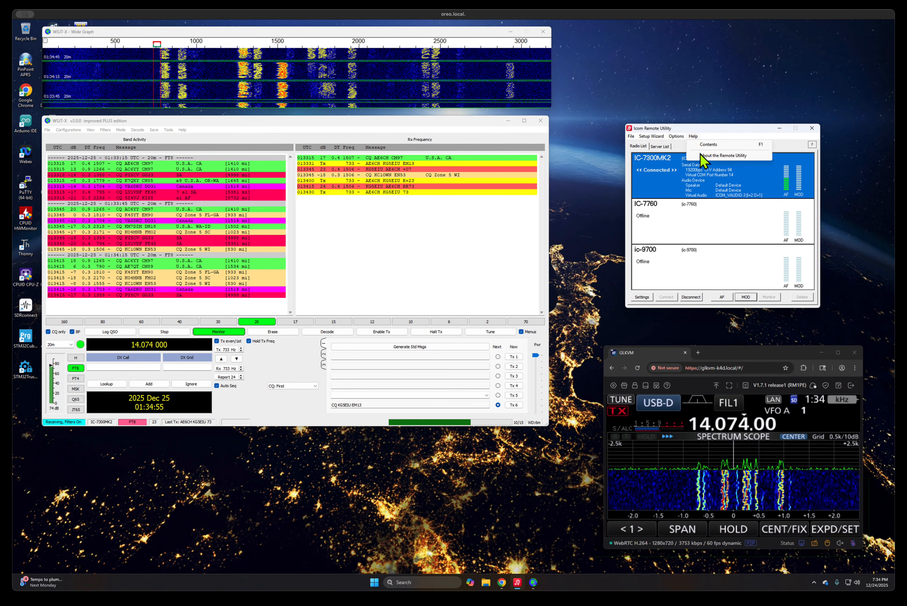
pyautogui.click(705, 155)
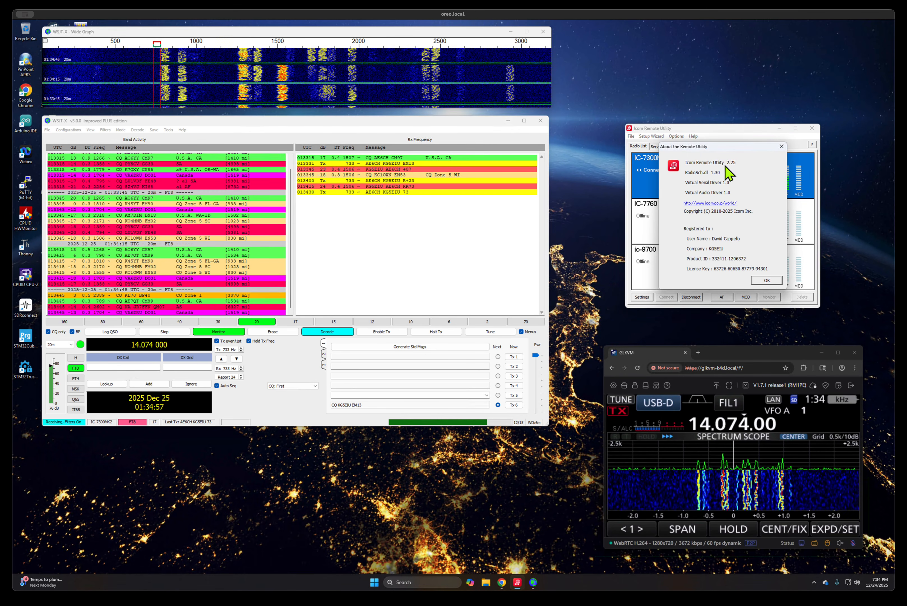
pyautogui.click(767, 280)
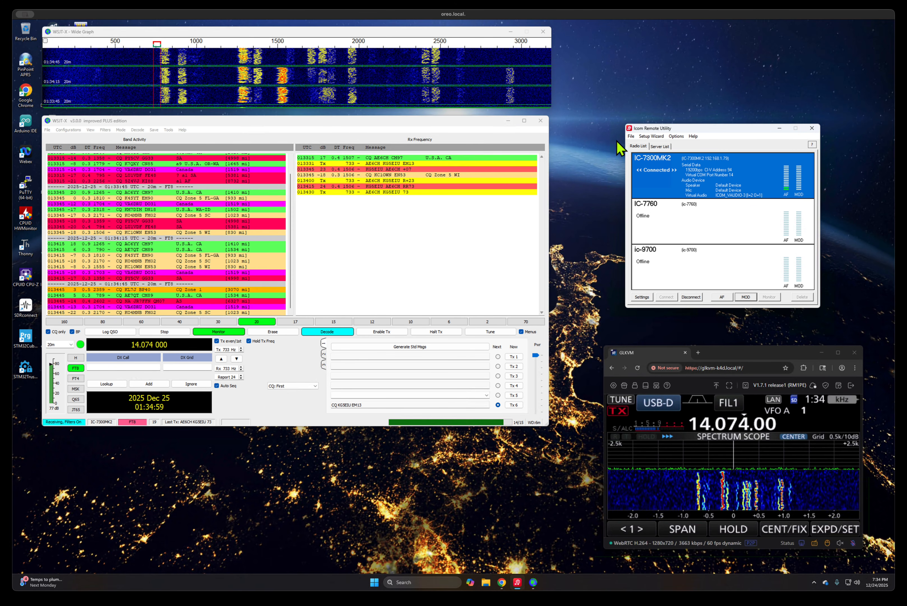